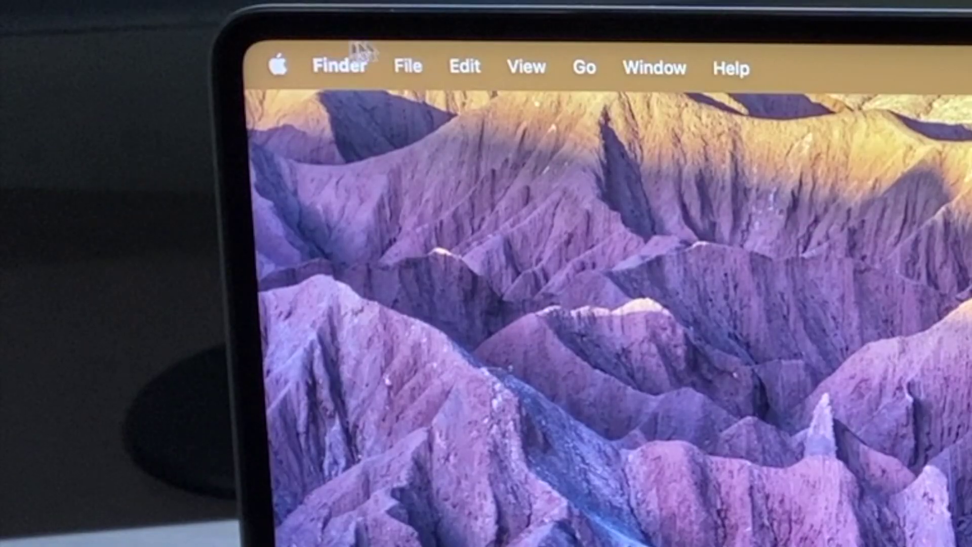
# - Open System Preferences and choose Erase All Content and Settings from its app menu
pyautogui.click(280, 67)
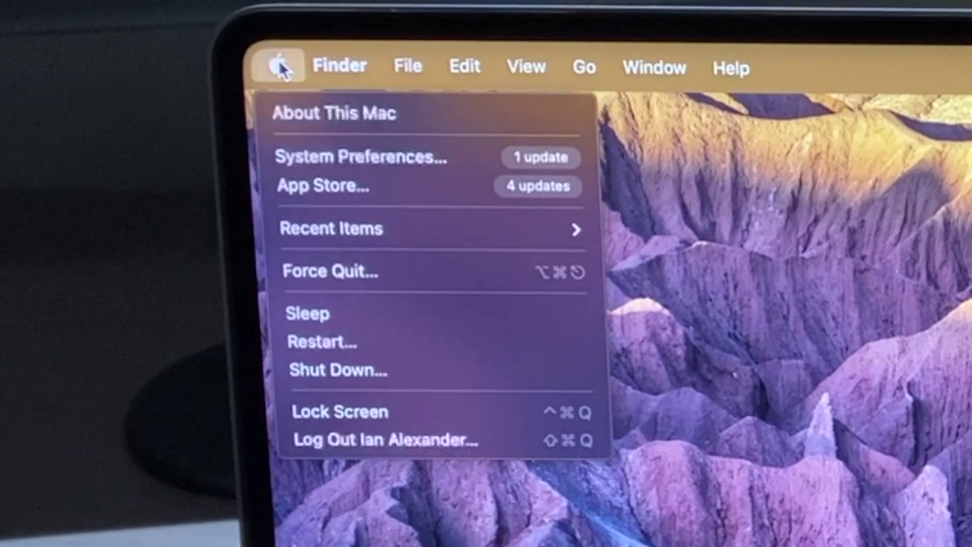
pyautogui.click(310, 160)
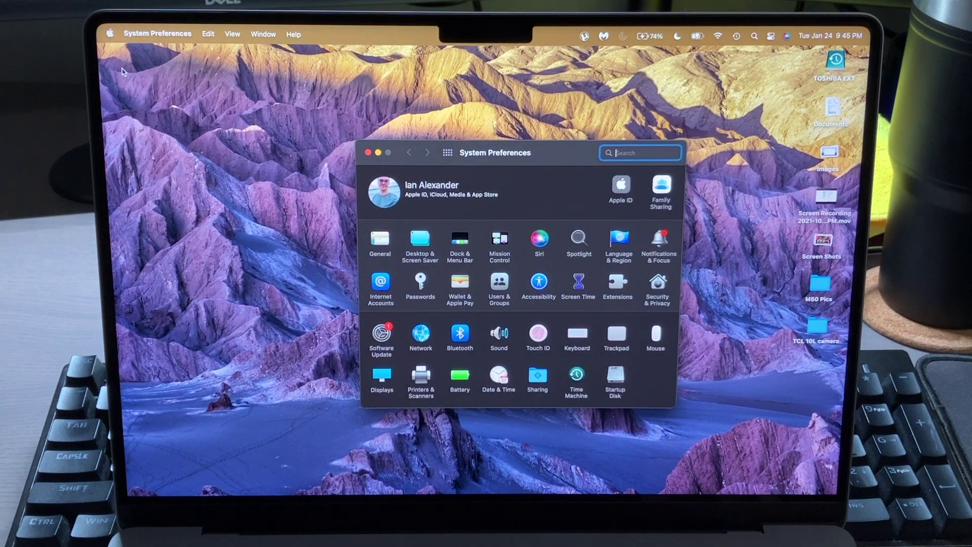
pyautogui.click(157, 34)
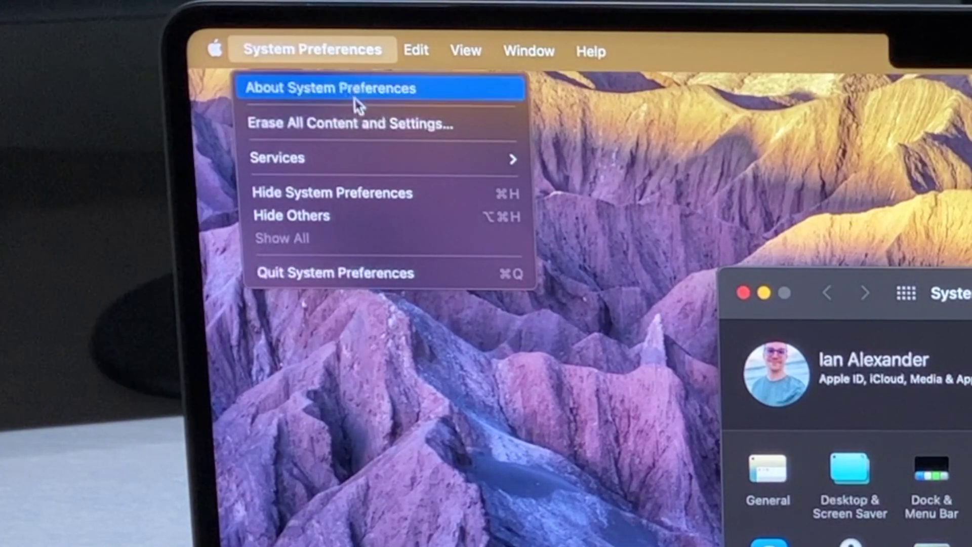
pyautogui.click(350, 124)
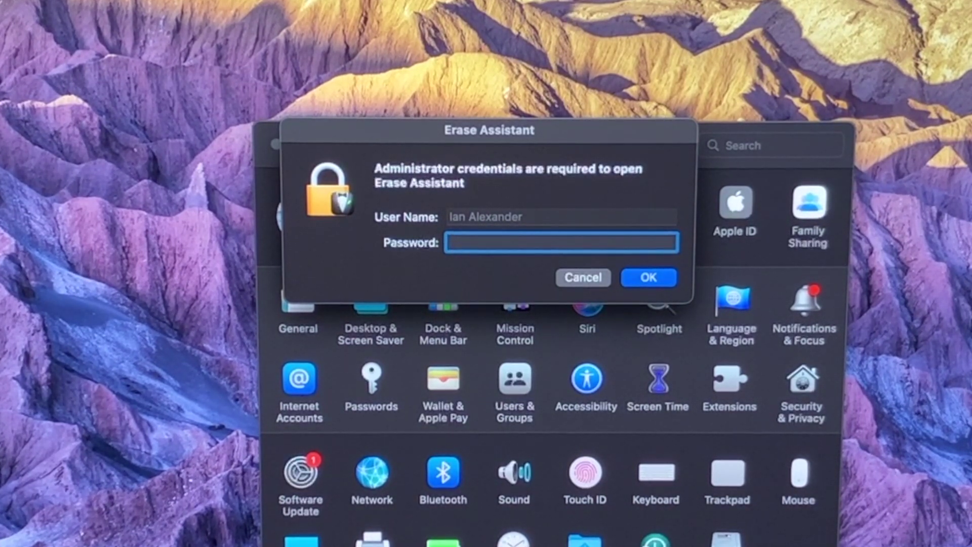
pyautogui.write('******')
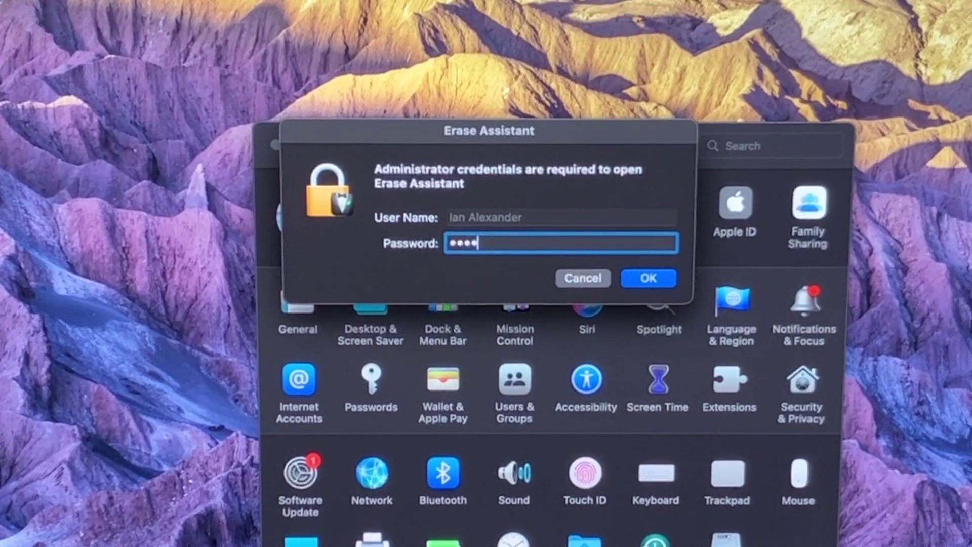
# - Submit the administrator password to reach the Time Machine backup warning
pyautogui.press('Return')
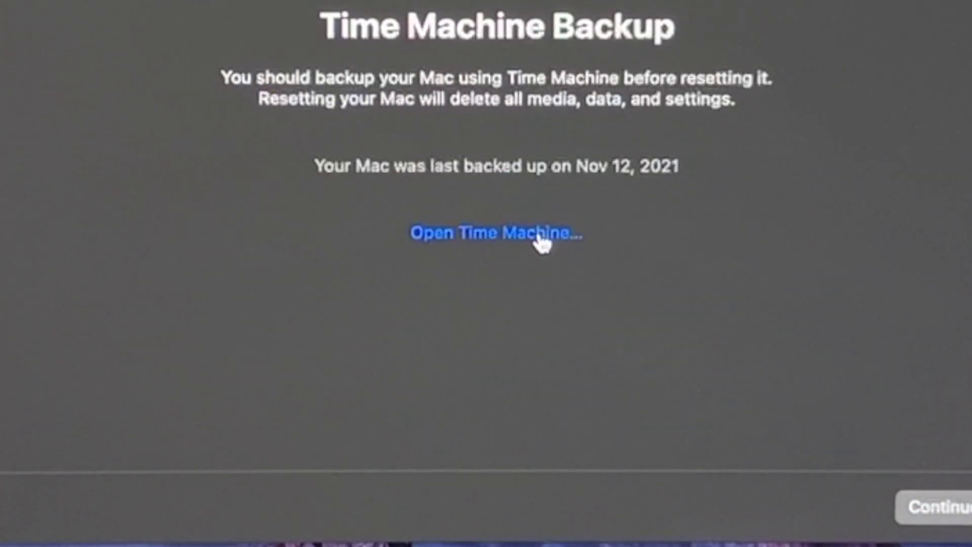
pyautogui.click(541, 240)
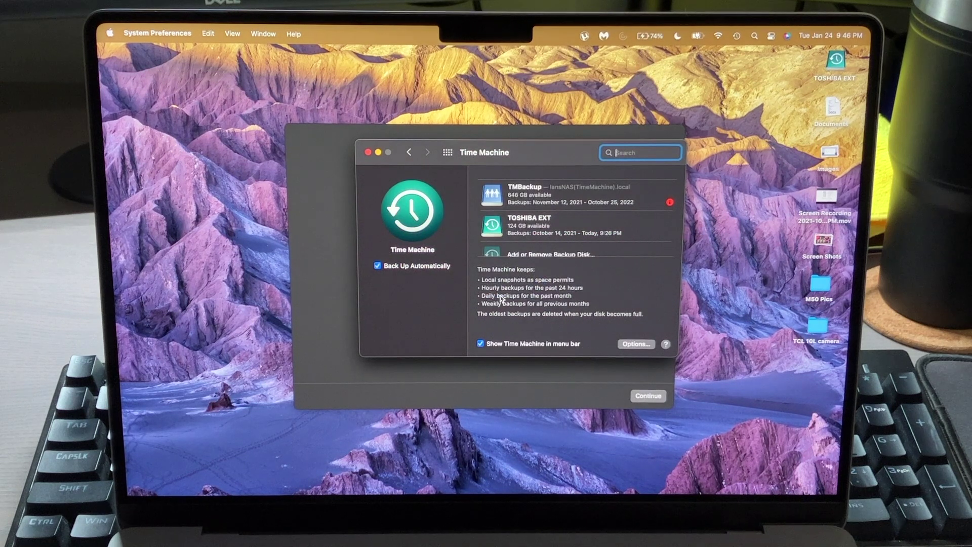
pyautogui.scroll(-2, 565, 244)
pyautogui.press('super+q')
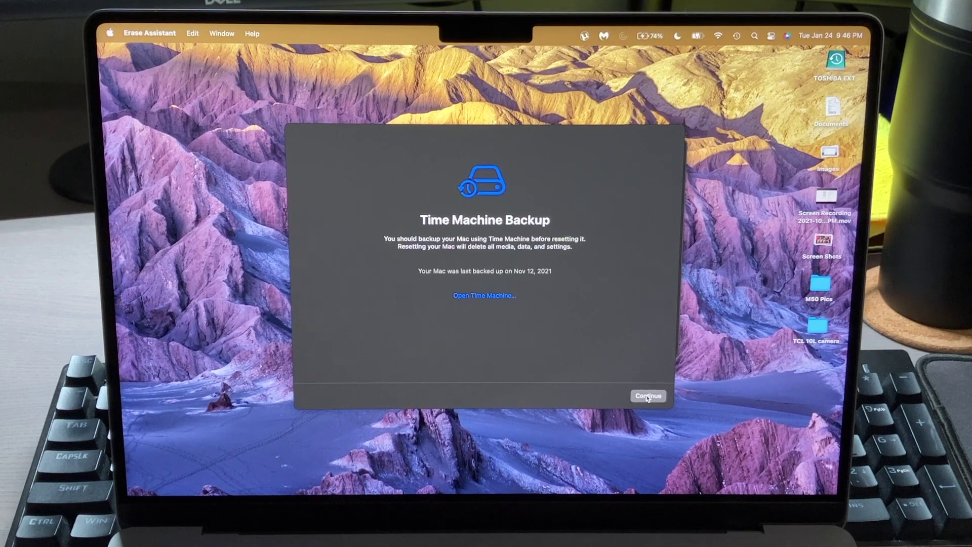
pyautogui.click(648, 396)
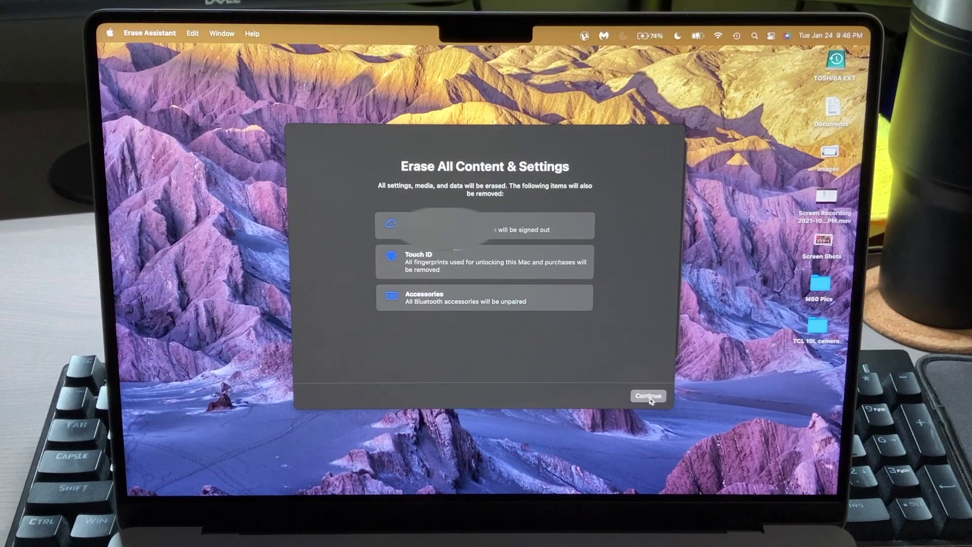
# - Continue past the backup warning and submit the Apple ID password to sign out
pyautogui.click(651, 397)
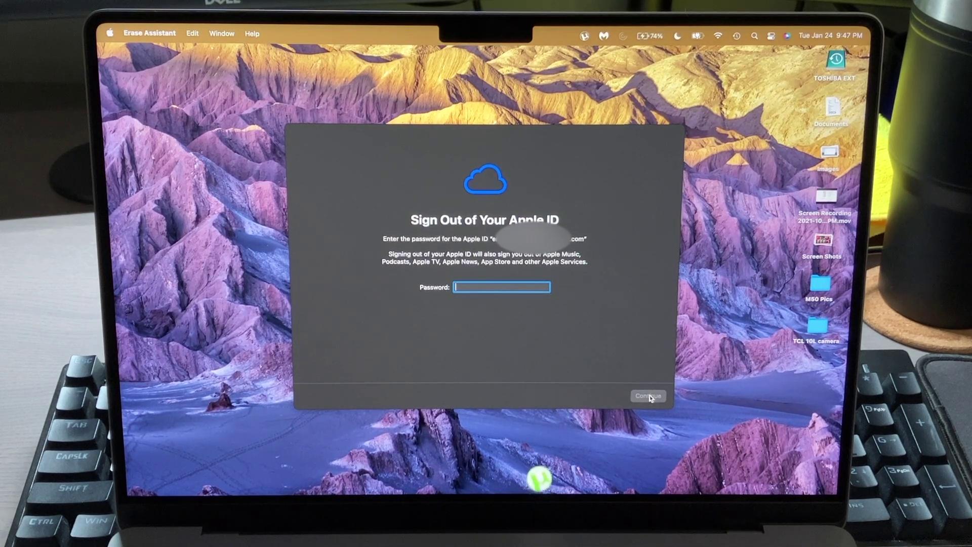
pyautogui.write('********')
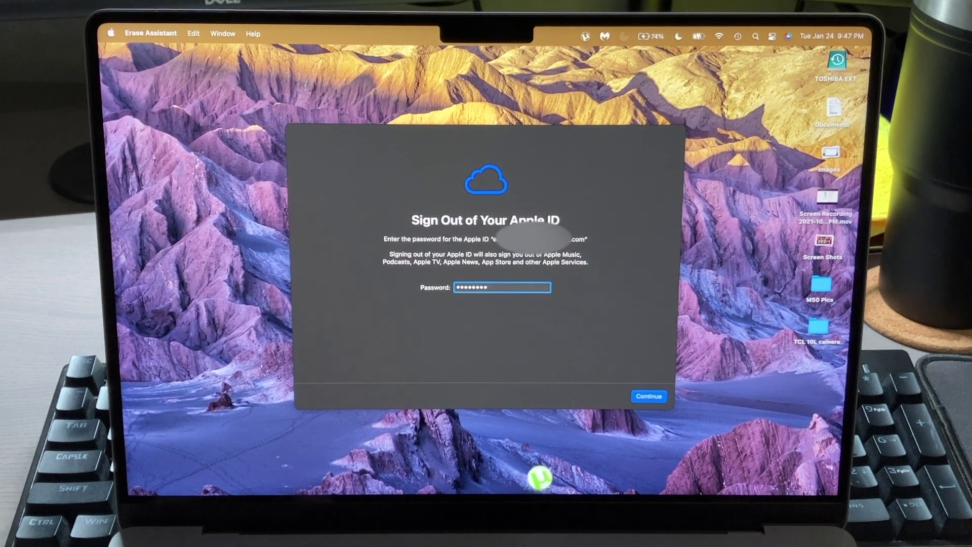
pyautogui.press('Return')
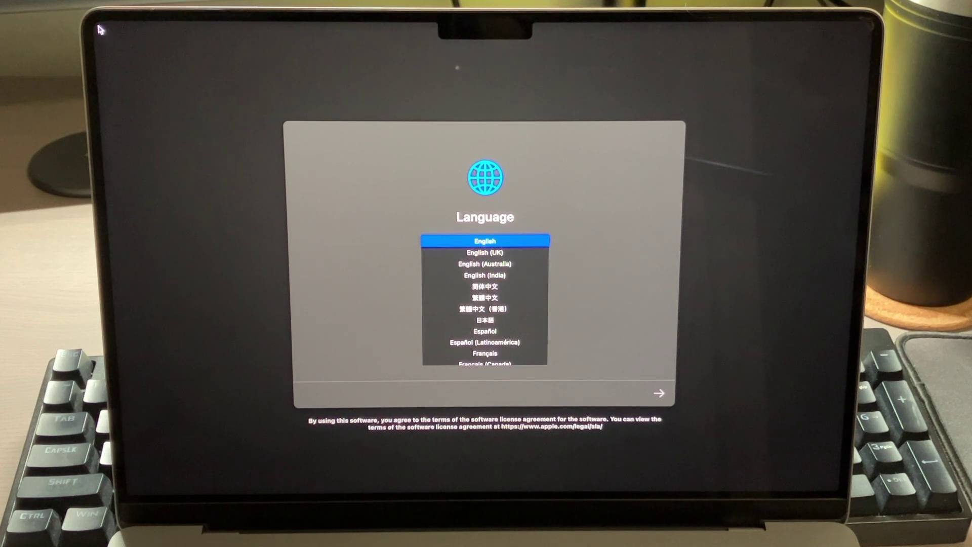
# - Accept English on the Language screen and continue to Activate Mac
pyautogui.click(661, 392)
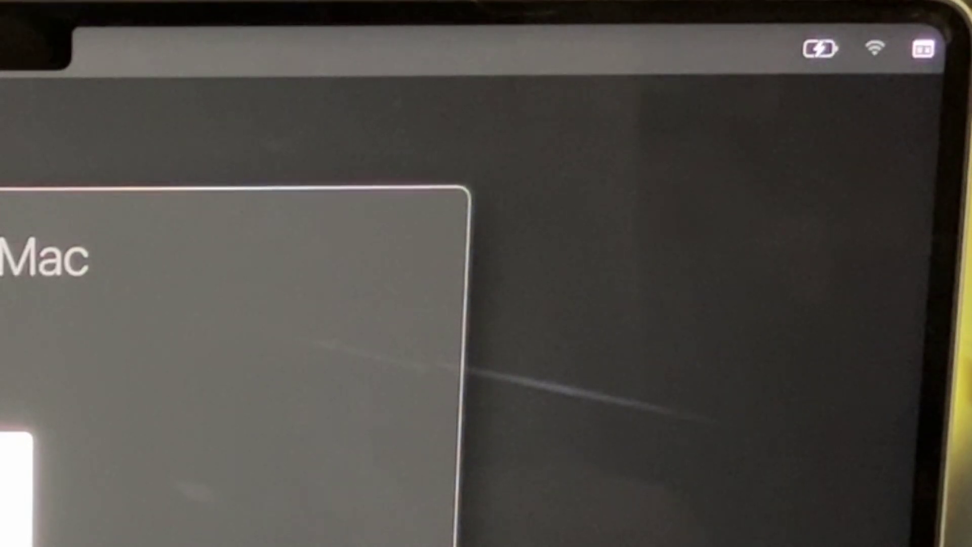
# - Join the home Wi-Fi network from the menu bar using its password
pyautogui.click(876, 48)
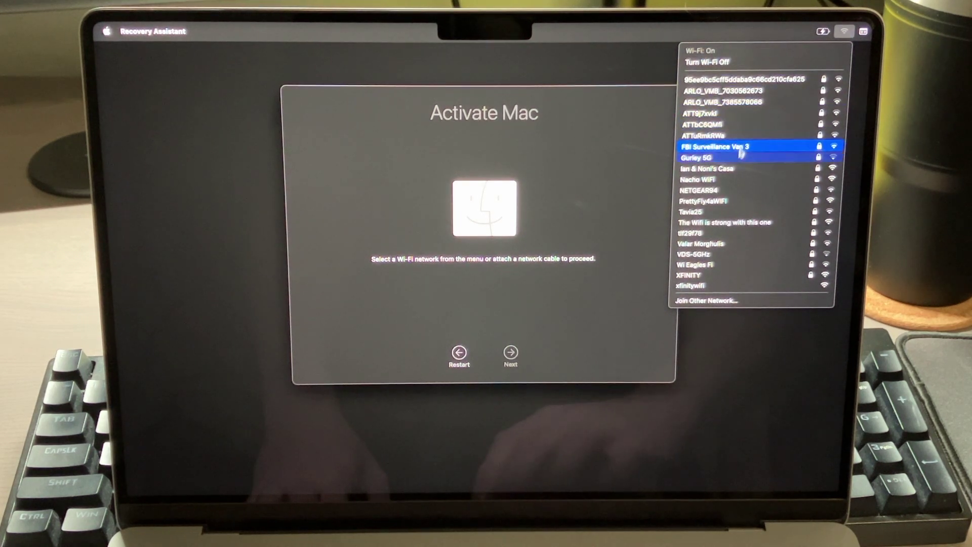
pyautogui.click(734, 170)
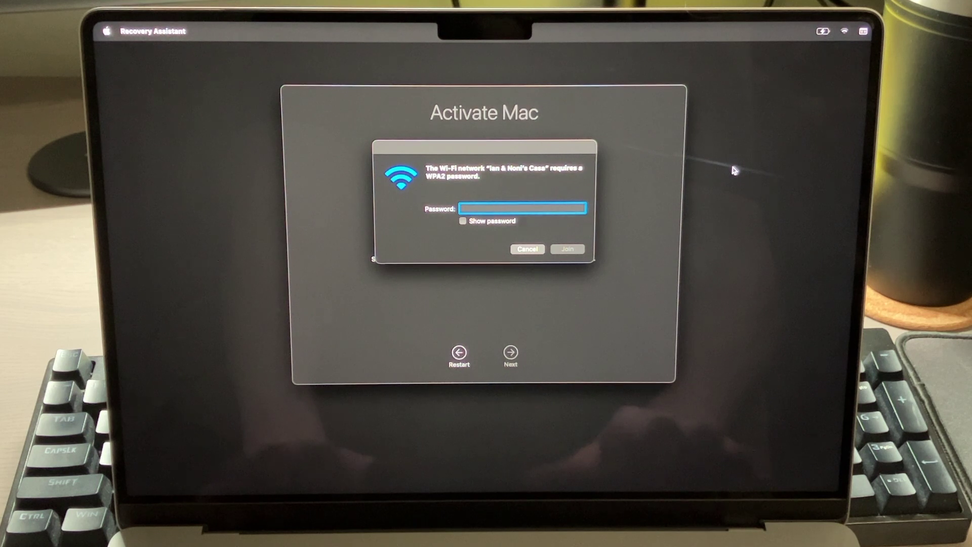
pyautogui.write('••••••••')
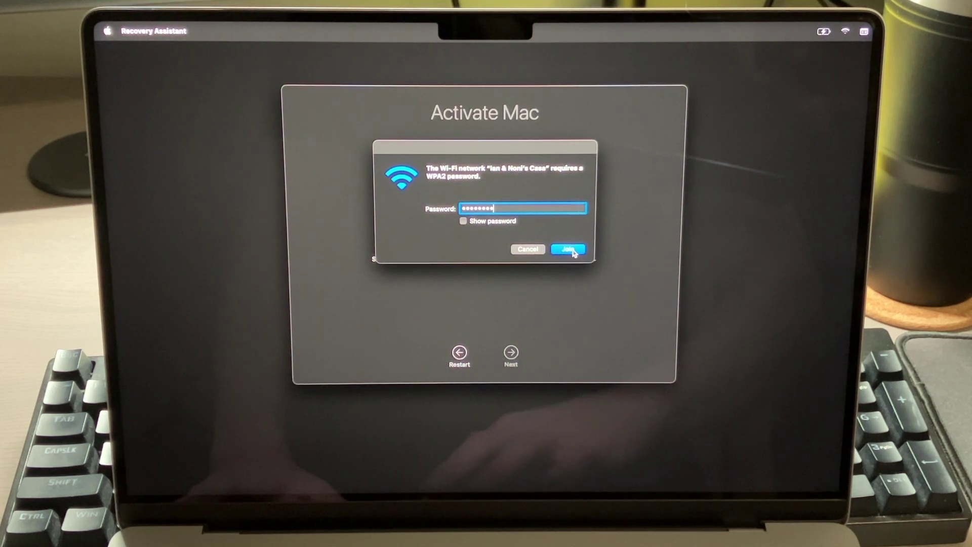
pyautogui.click(568, 249)
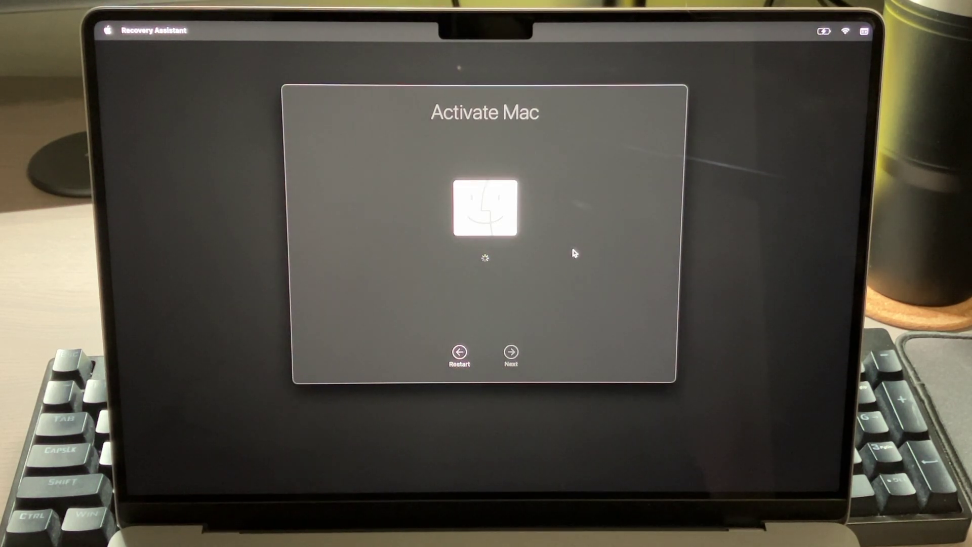